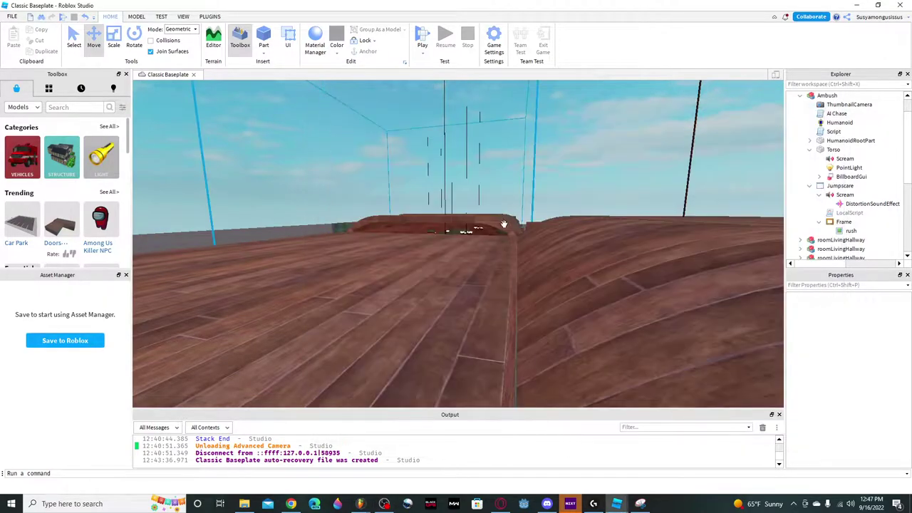
Step: Fly the camera up over the hallway map, then down into the room interior
key(e)
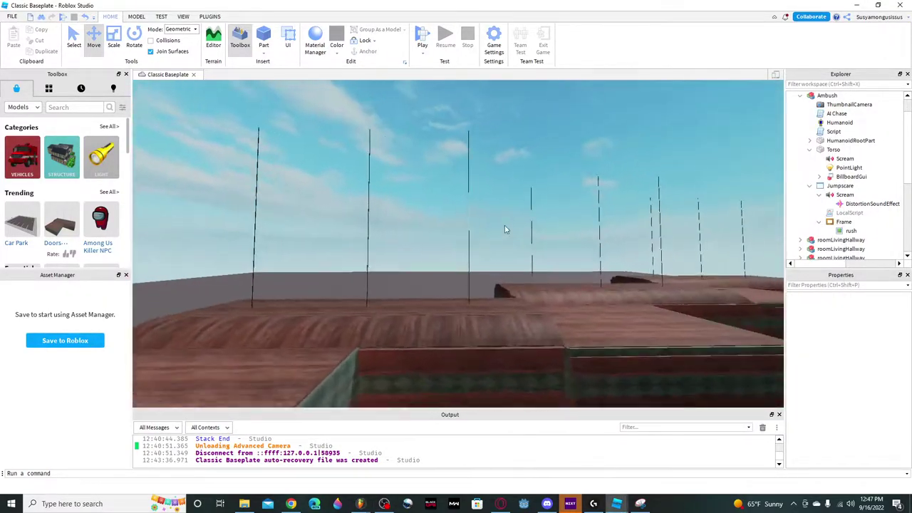
key(q)
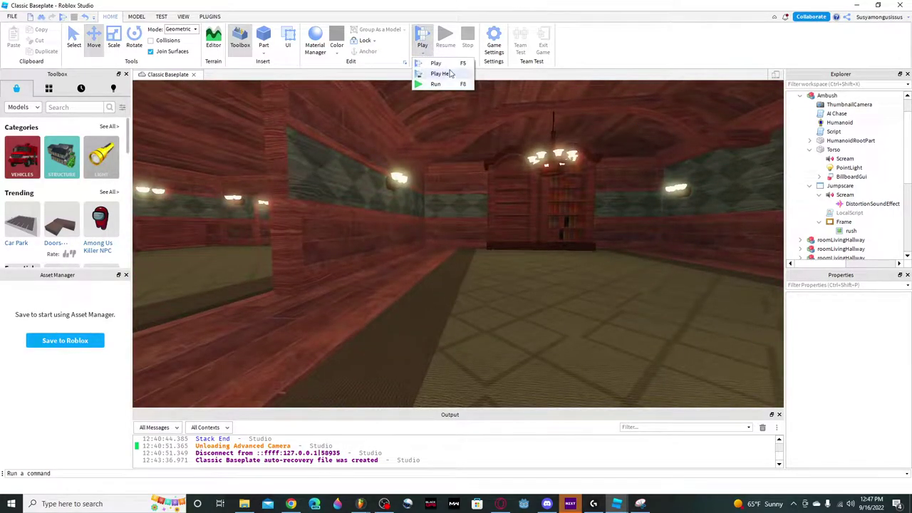
Step: Start a Play Here test and walk the avatar through the rooms onto the baseplate
click(450, 73)
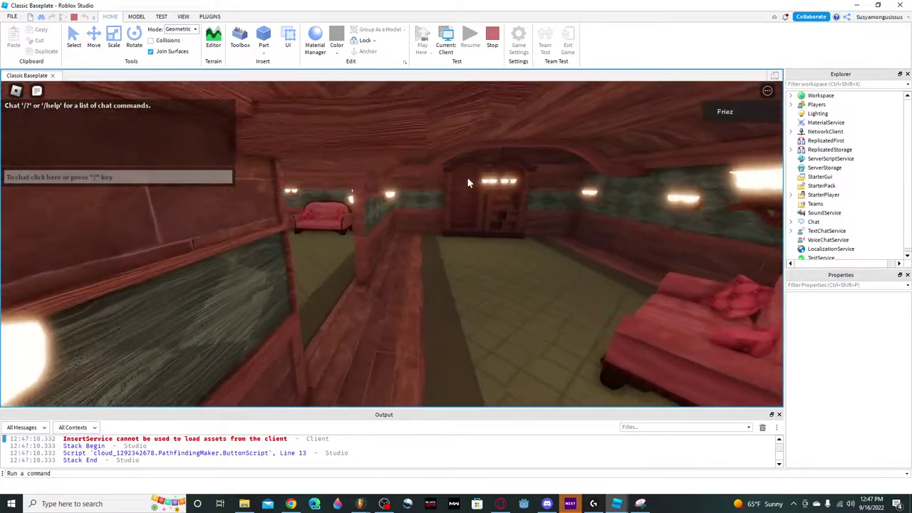
key(w)
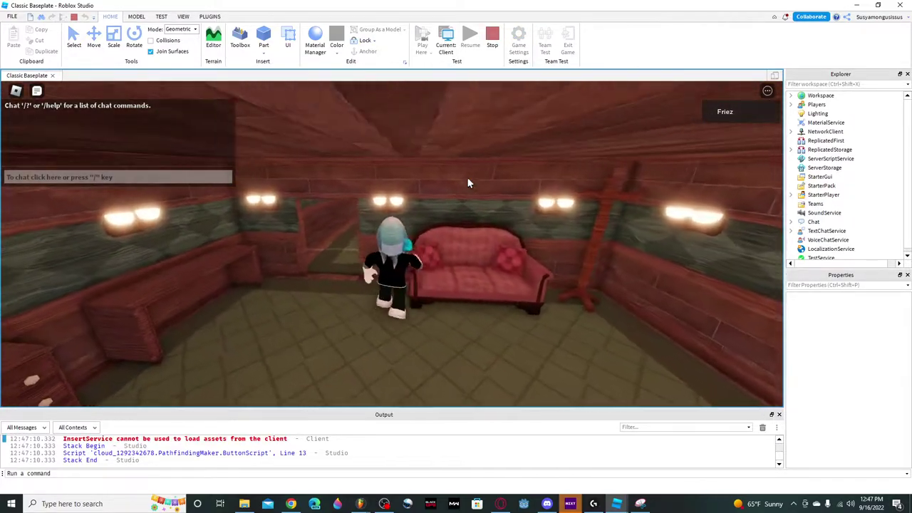
key(w)
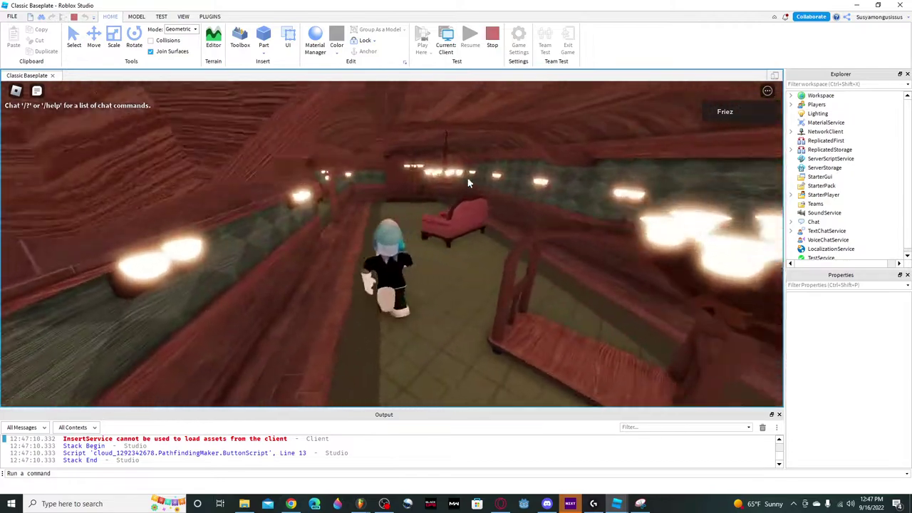
key(w)
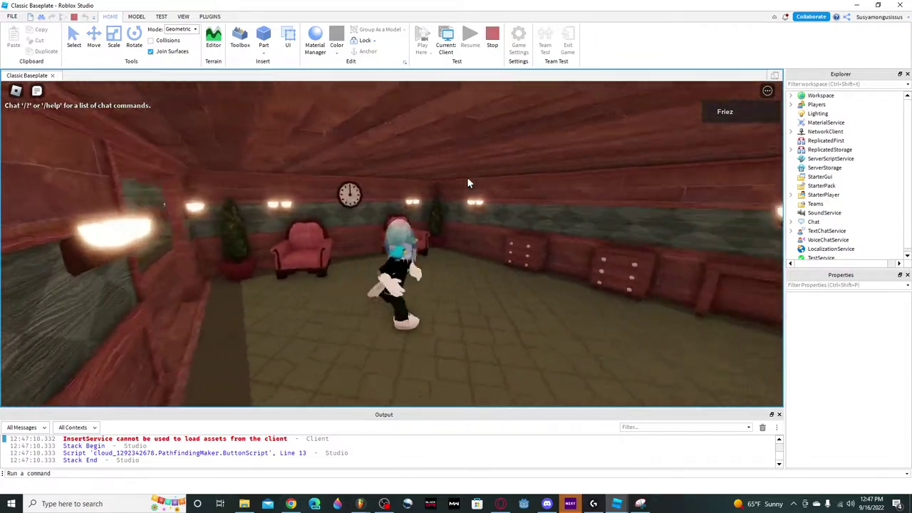
key(w)
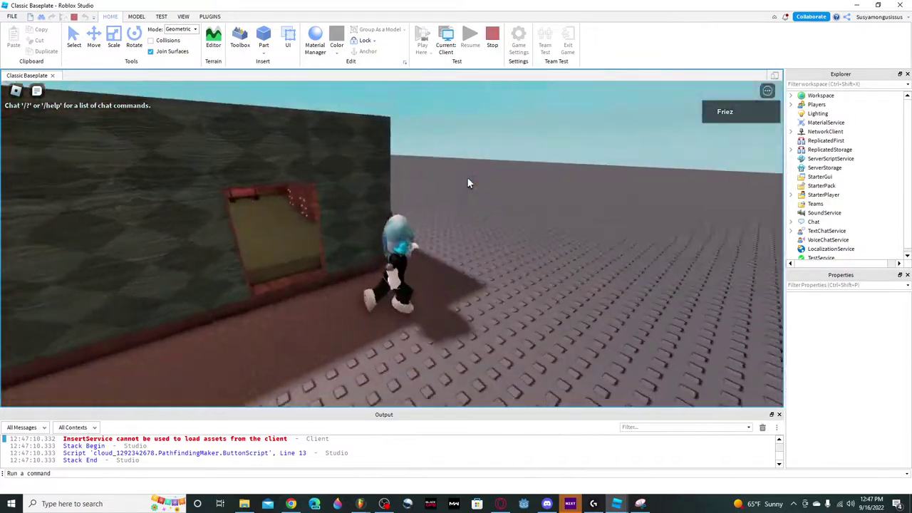
key(w)
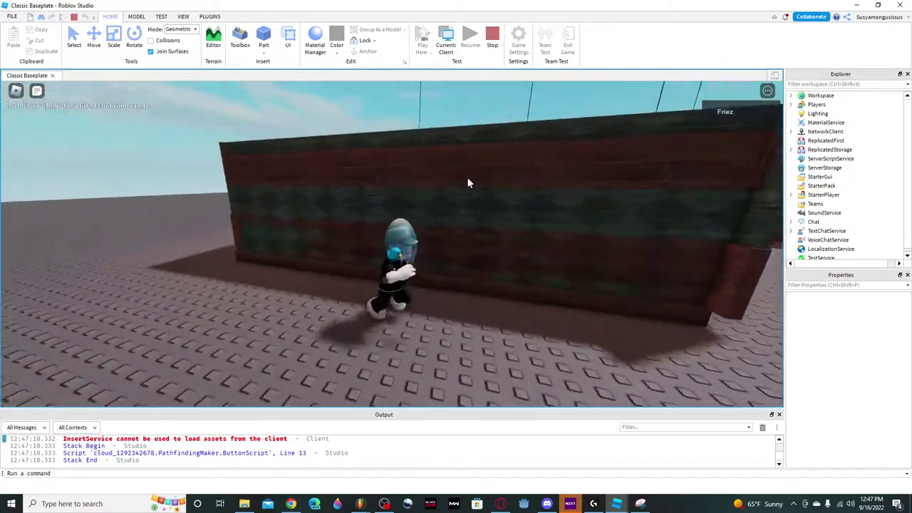
key(w)
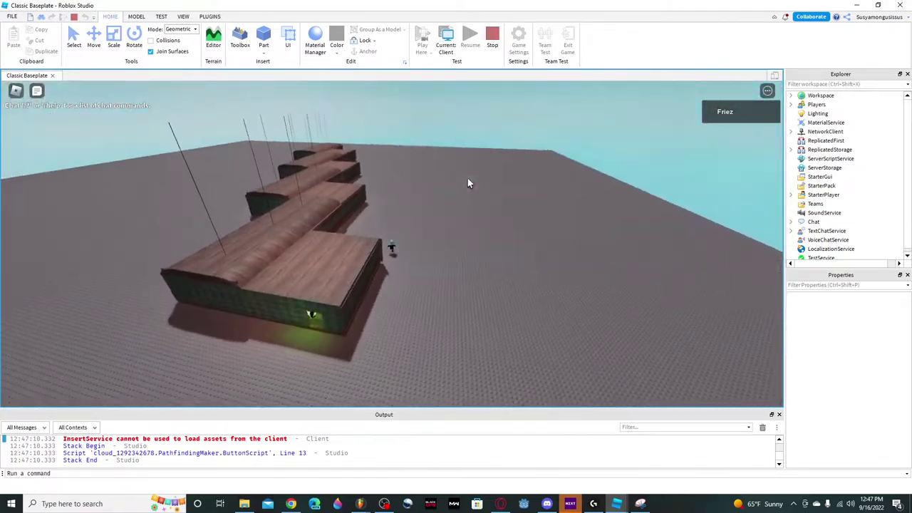
key(Left)
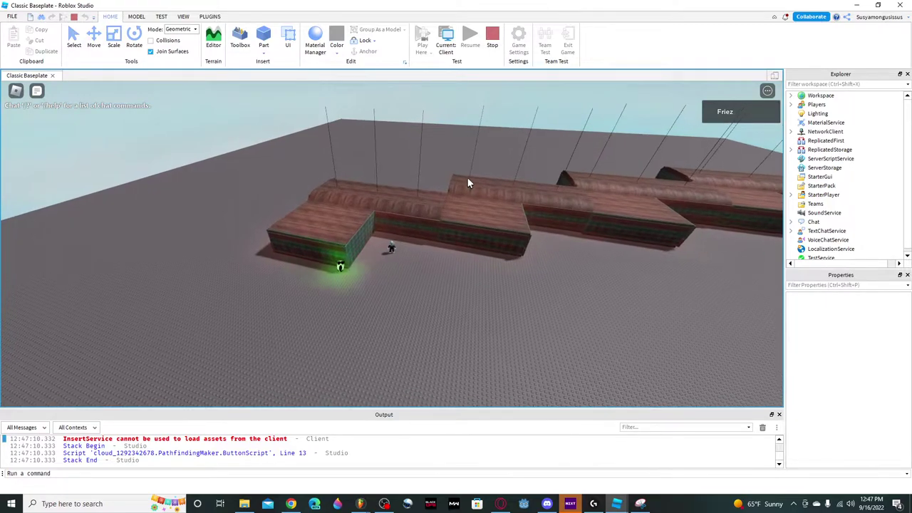
Step: Stop the playtest and fly the camera over and through the building's roof
click(492, 45)
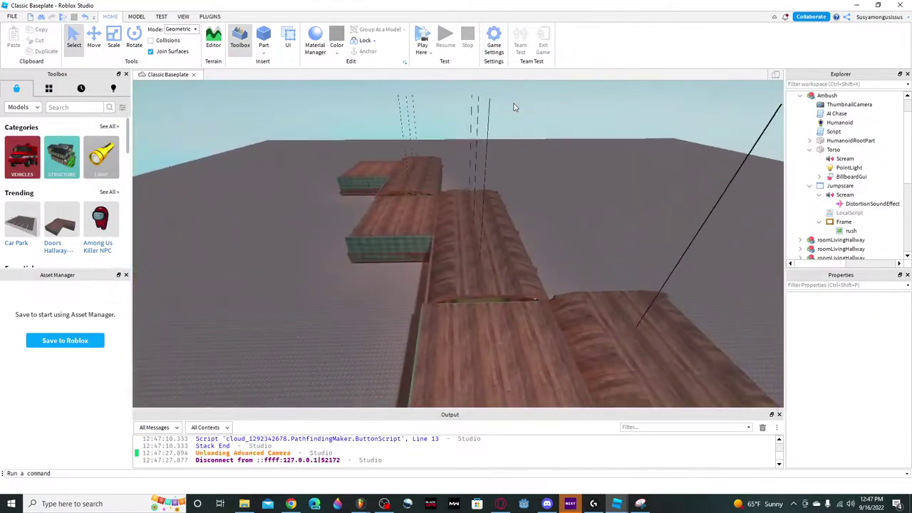
key(w)
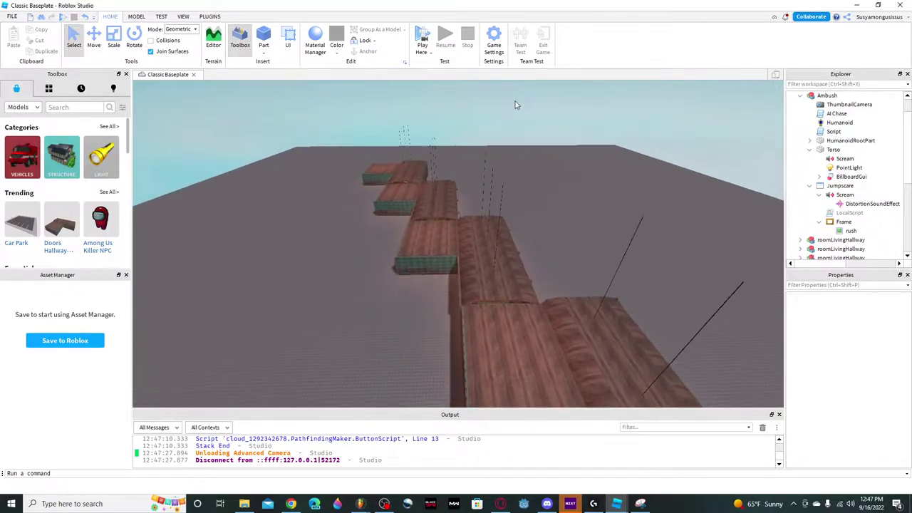
key(w)
right_drag(516, 104, 515, 101)
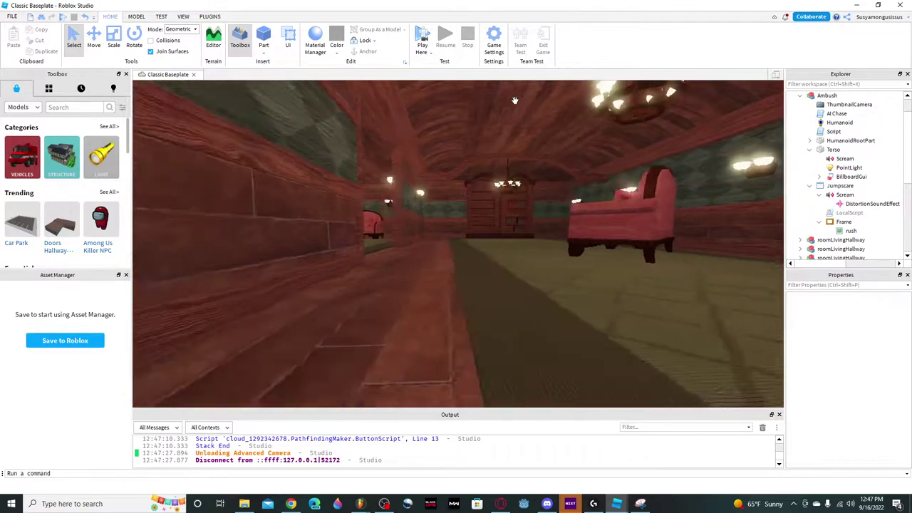
key(s)
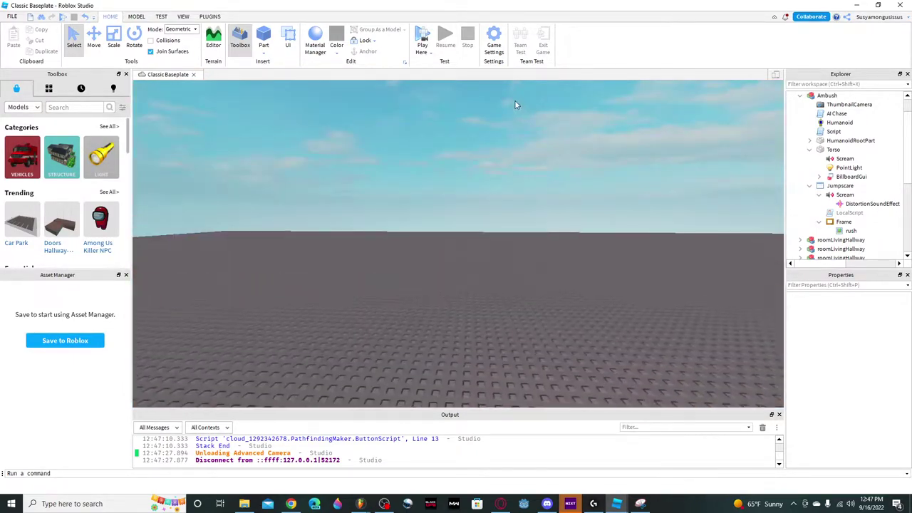
Step: Orbit the view around the building exterior and toward the platforms
mouse_move(515, 100)
right_down()
mouse_move(519, 165)
mouse_move(507, 177)
right_up()
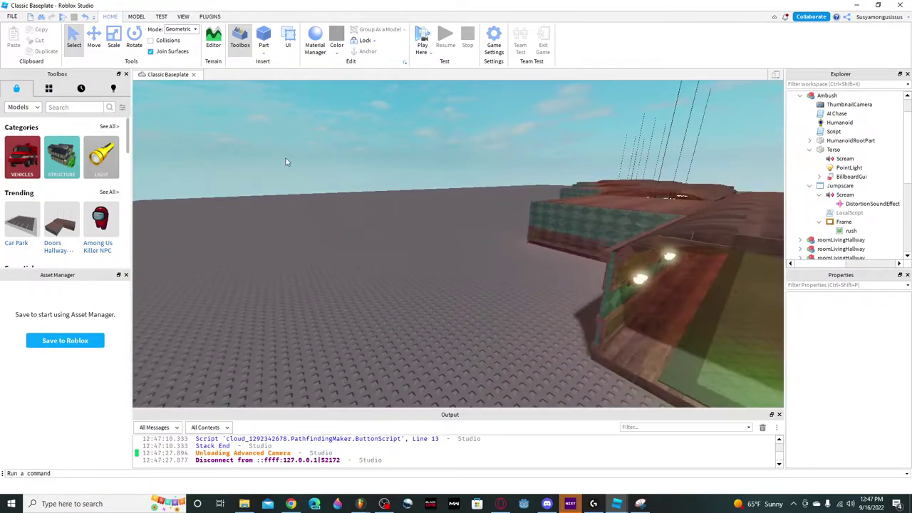
right_drag(286, 161, 408, 176)
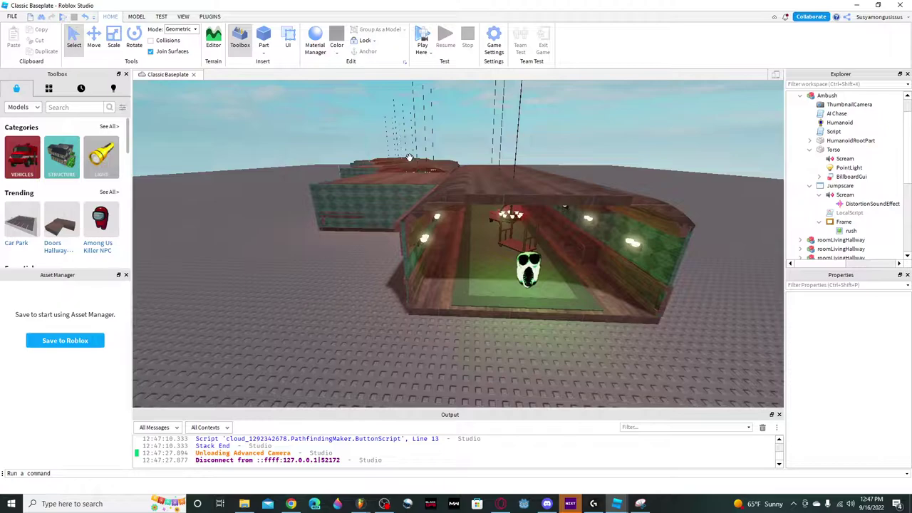
right_drag(417, 120, 448, 118)
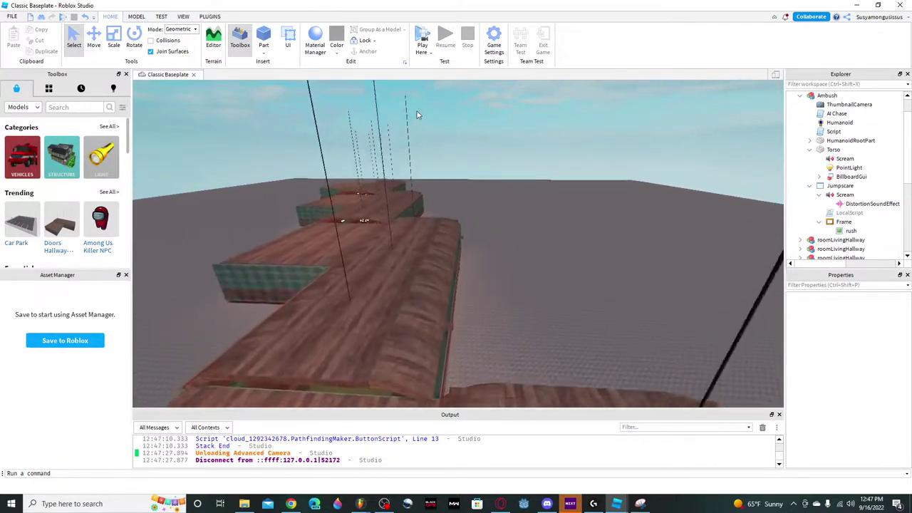
key(a)
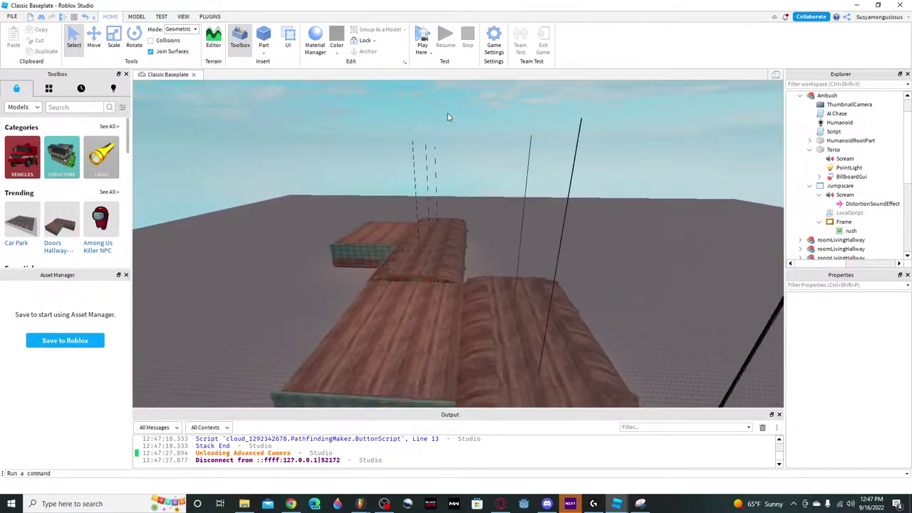
key(w)
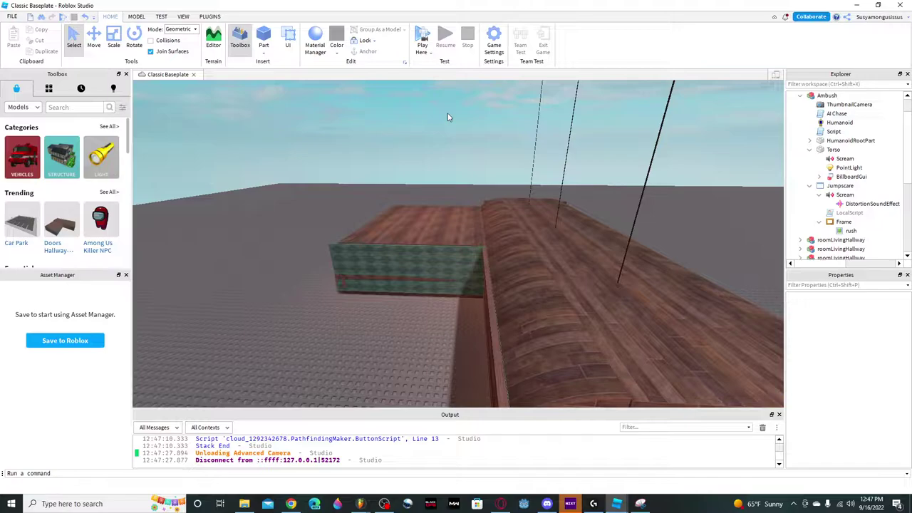
Step: Fly the camera down into the building and through the rooms toward the sofa
key(w)
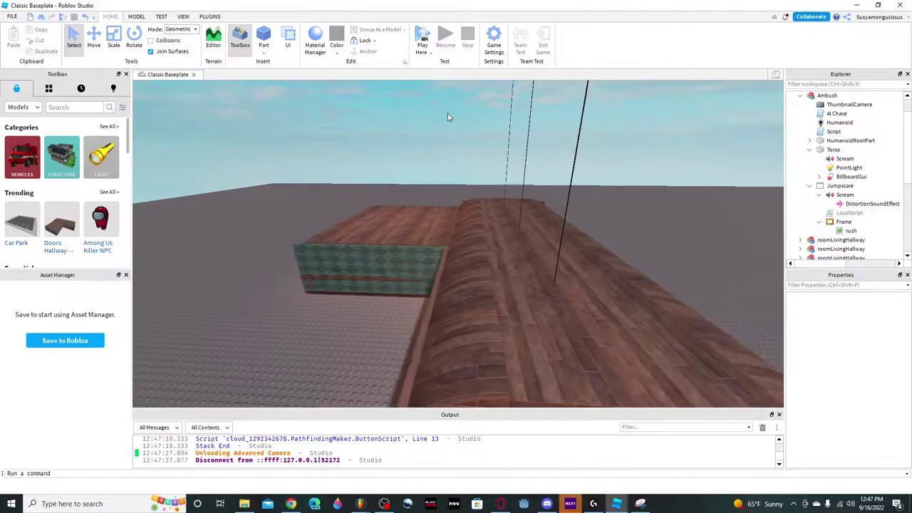
key(q)
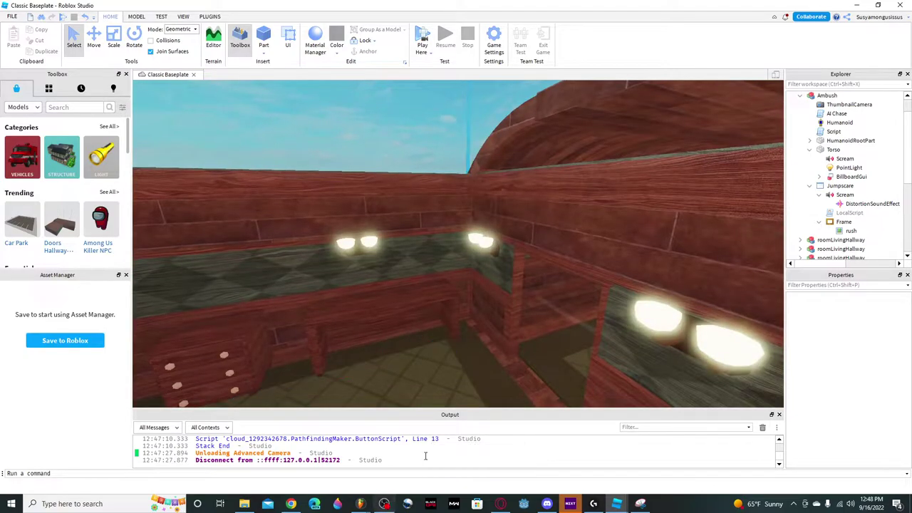
key(w)
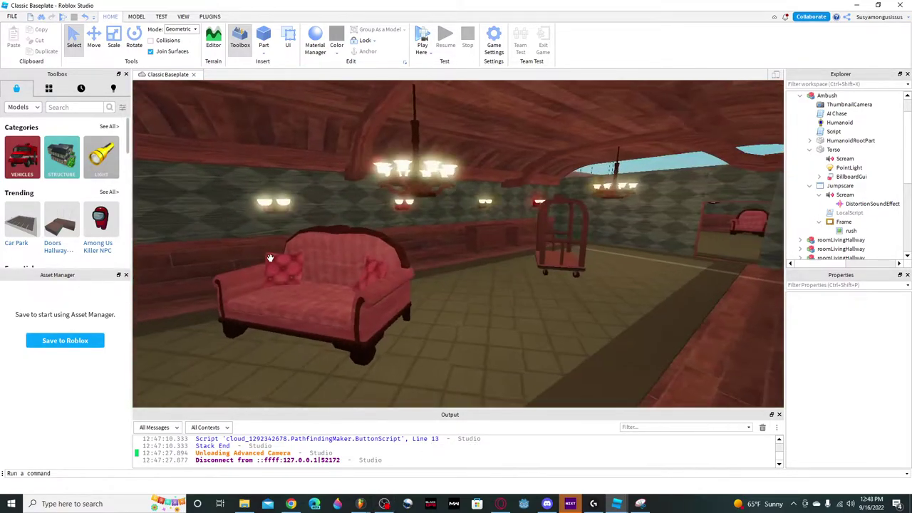
key(w)
click(48, 89)
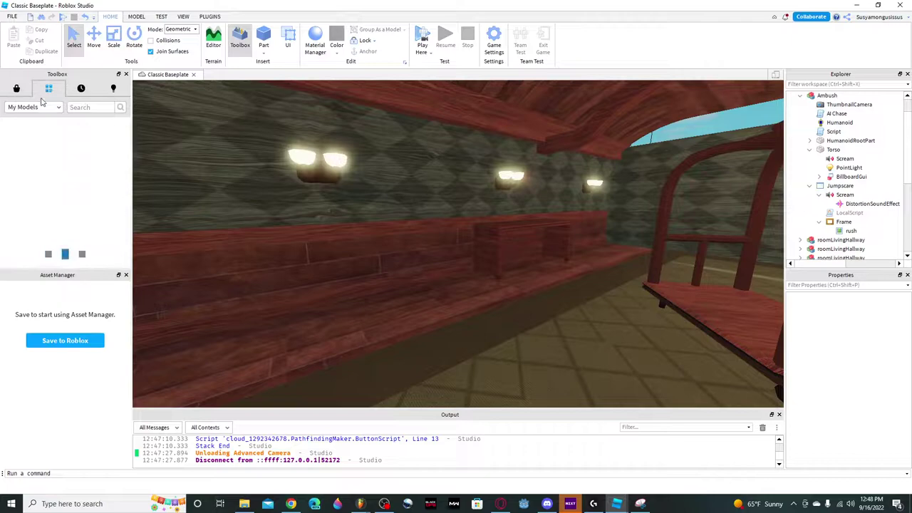
scroll(72, 147, down, 2)
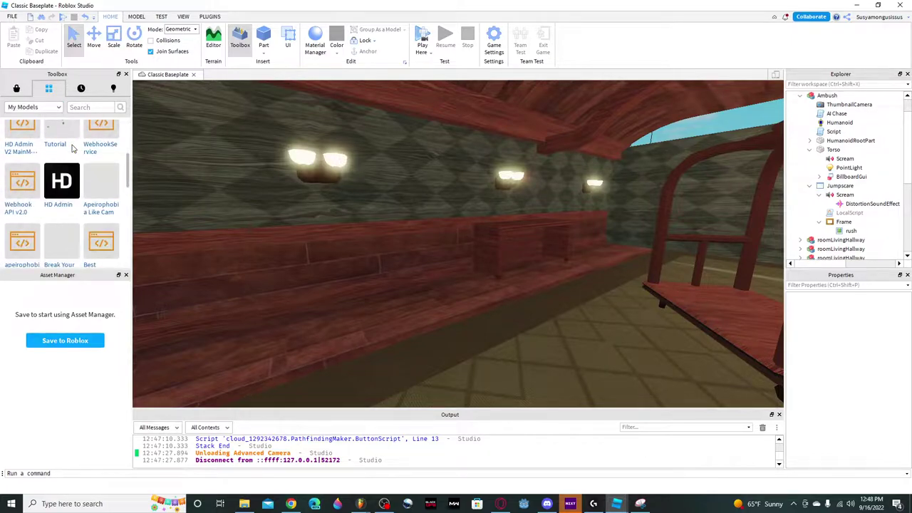
scroll(72, 147, down, 1)
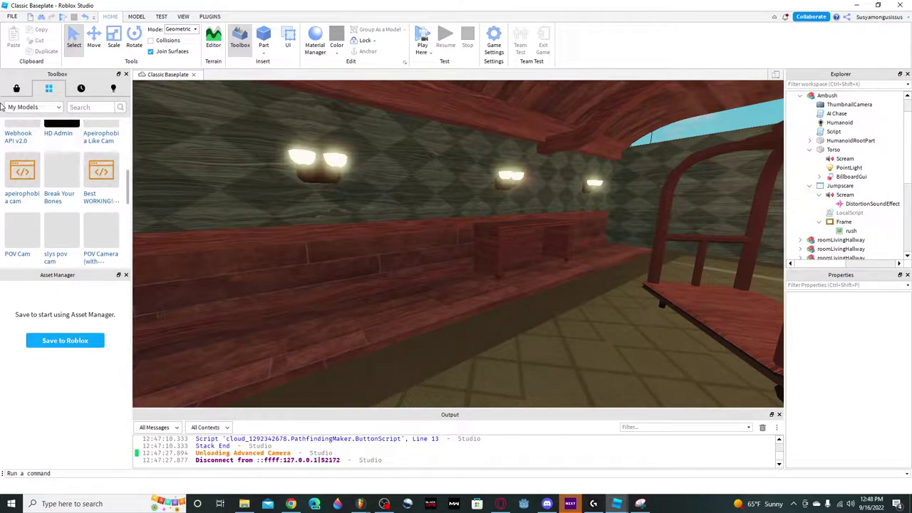
click(16, 87)
click(57, 106)
text(closet)
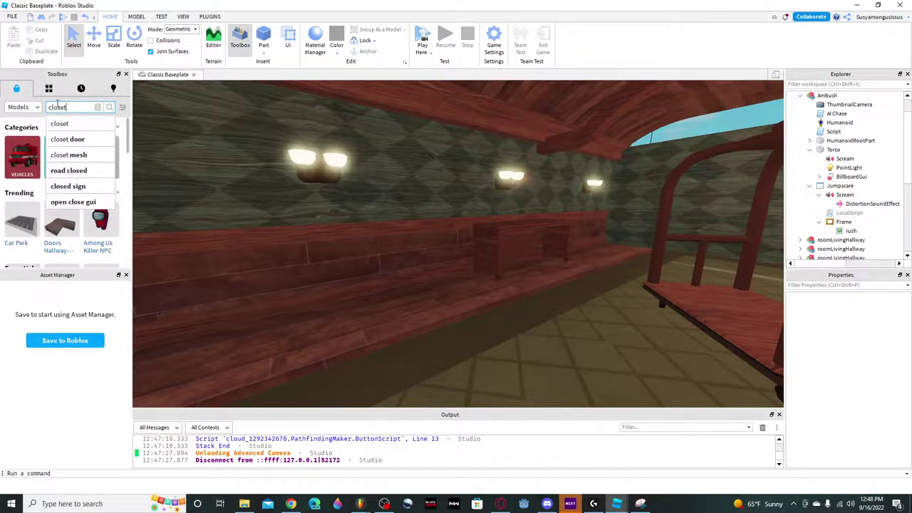
text( hideable)
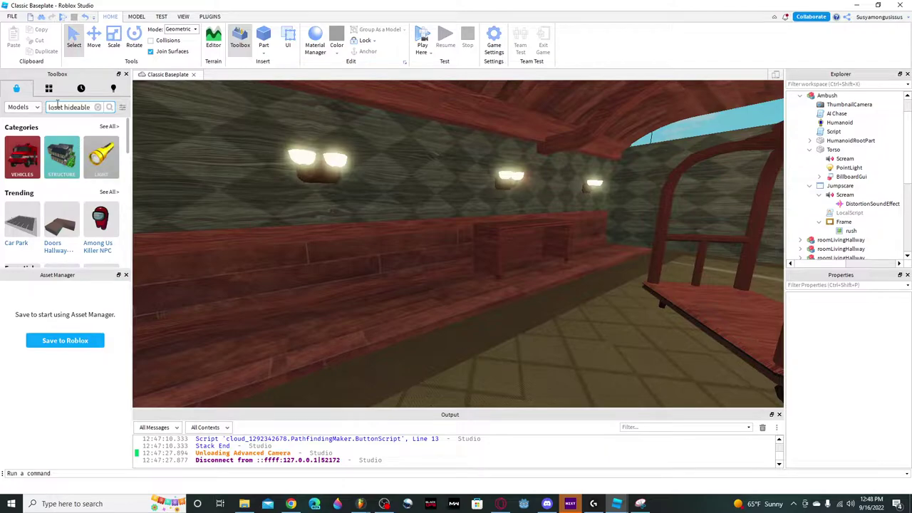
key(Return)
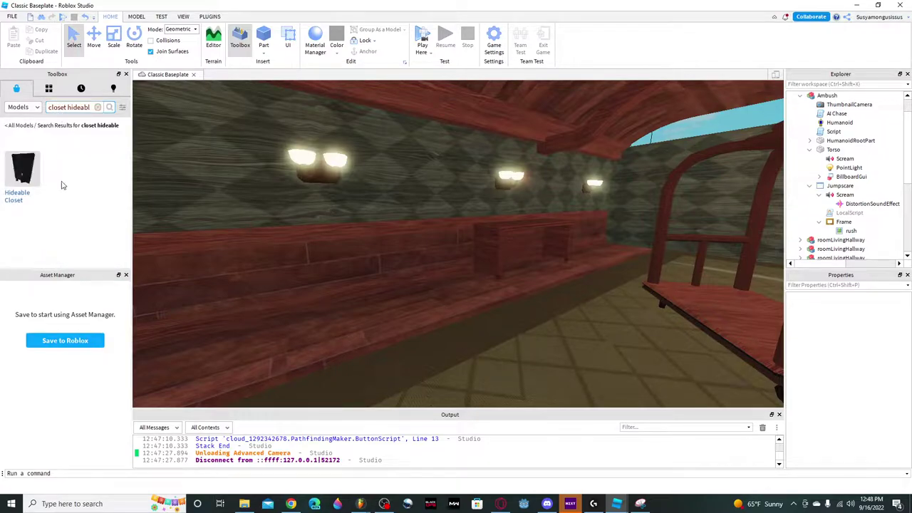
click(122, 108)
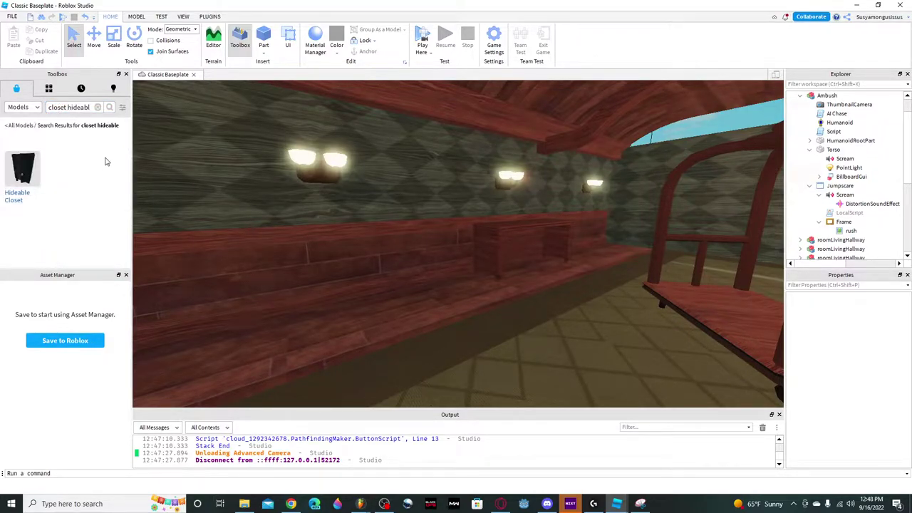
click(122, 108)
click(110, 201)
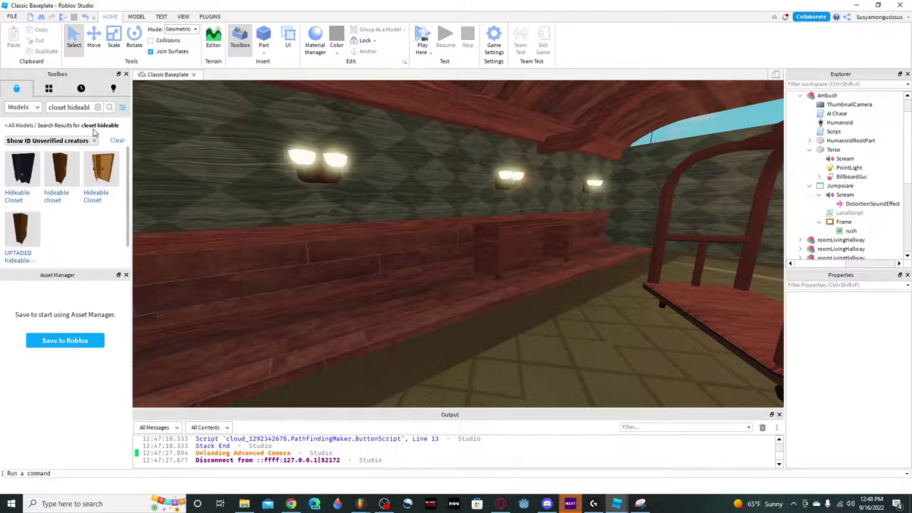
key(BackSpace)
text(hidabl)
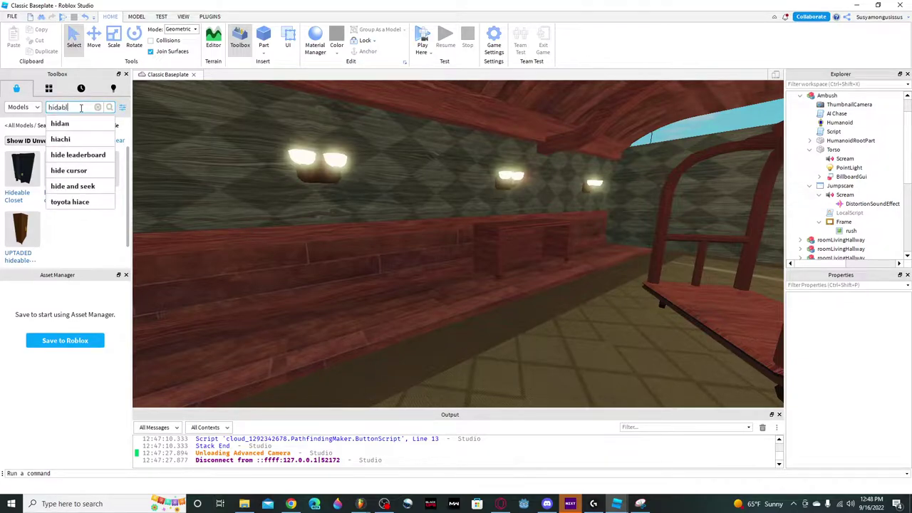
text(e dt)
key(Return)
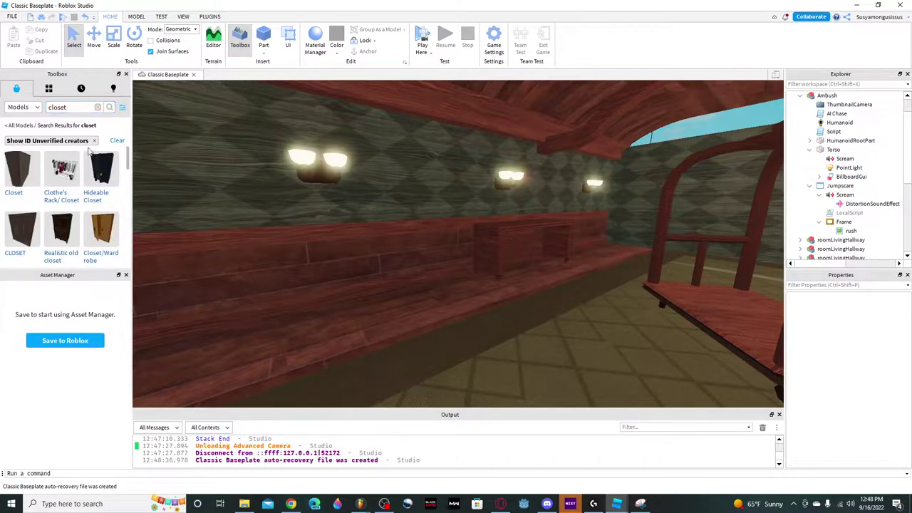
scroll(91, 160, down, 3)
scroll(98, 183, down, 2)
scroll(99, 214, up, 2)
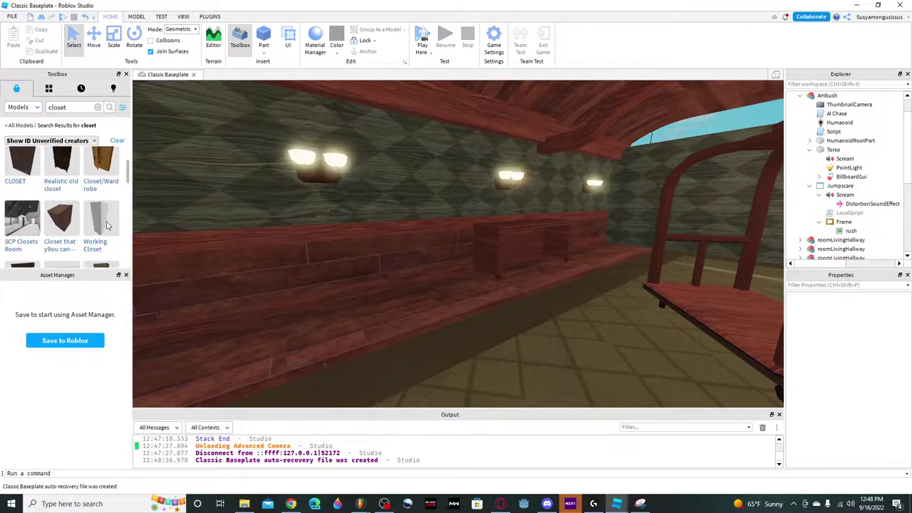
click(112, 207)
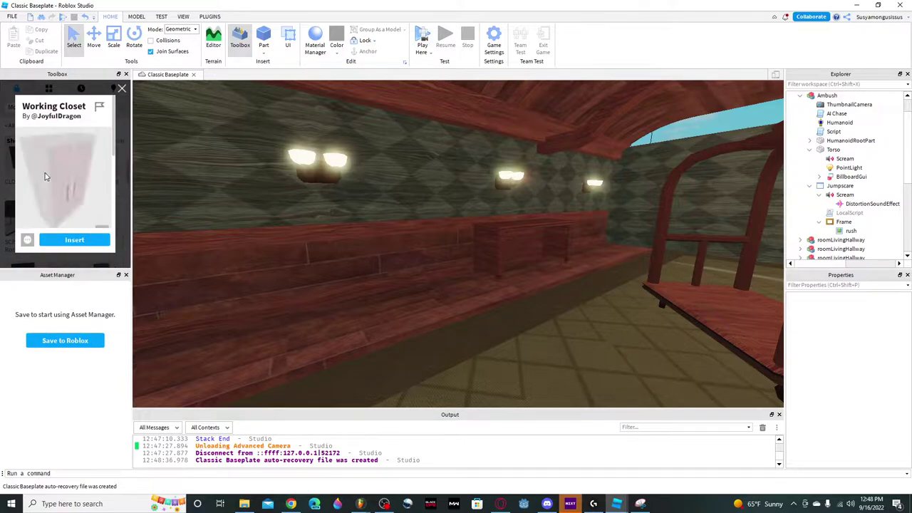
click(122, 89)
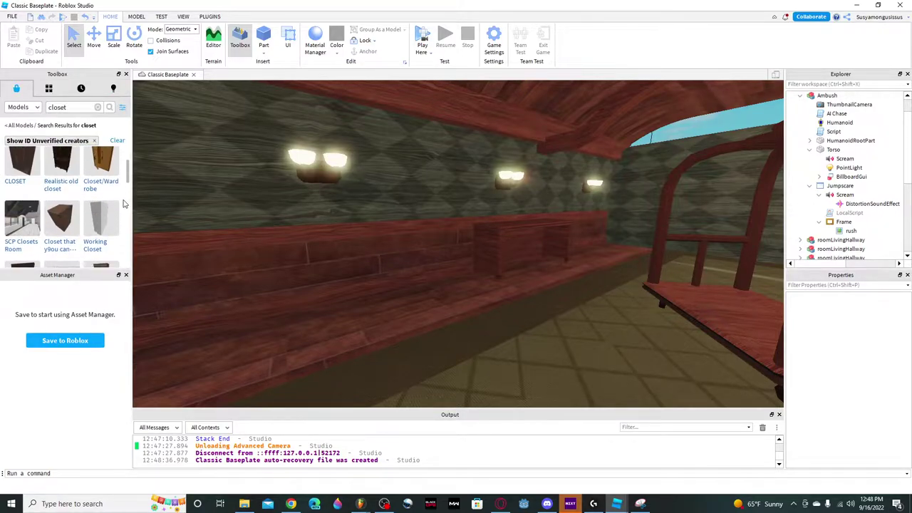
drag(125, 191, 131, 260)
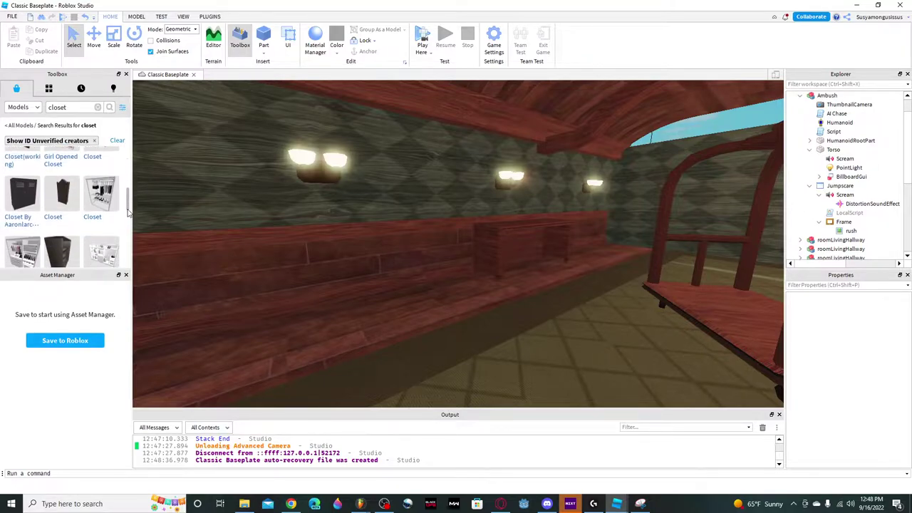
scroll(128, 256, up, 3)
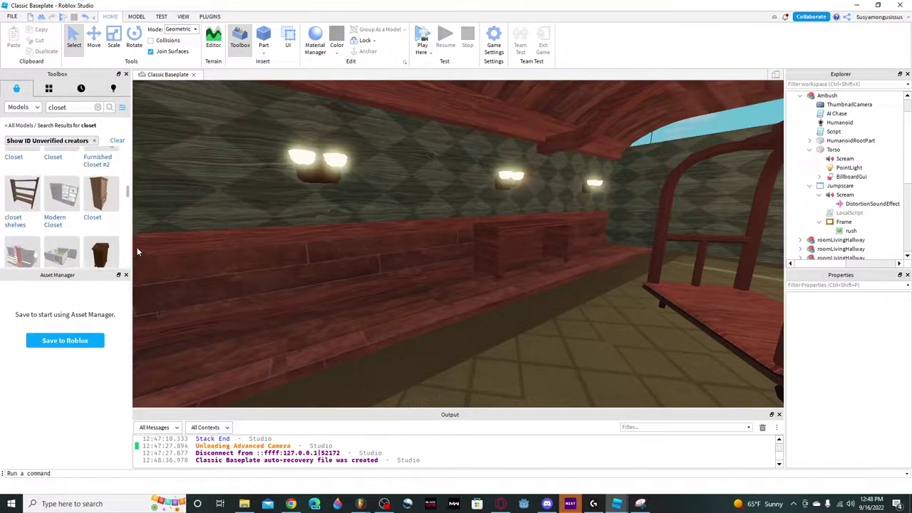
scroll(125, 265, up, 2)
scroll(123, 269, down, 2)
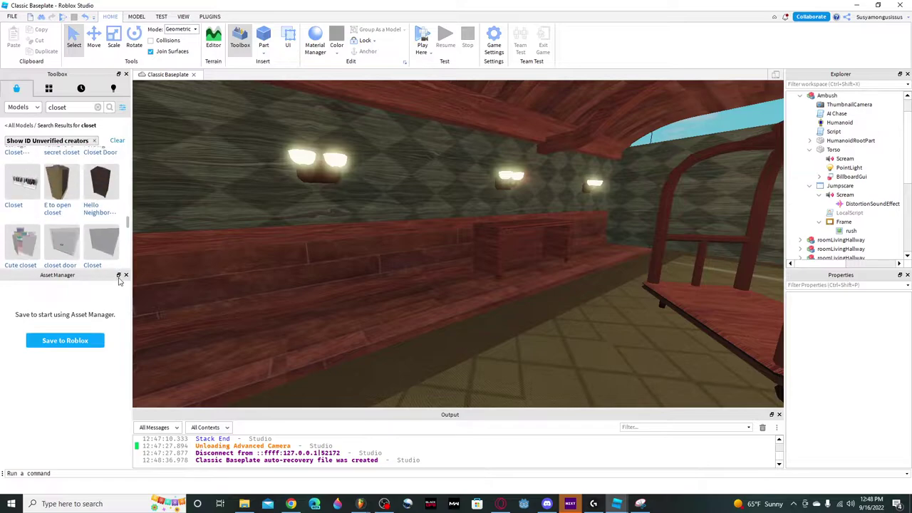
scroll(72, 214, up, 3)
scroll(32, 193, down, 2)
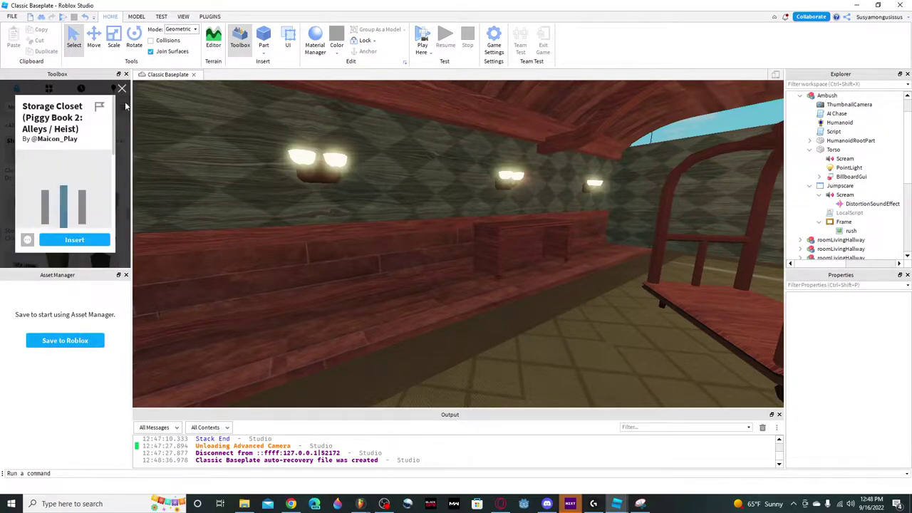
scroll(106, 153, down, 2)
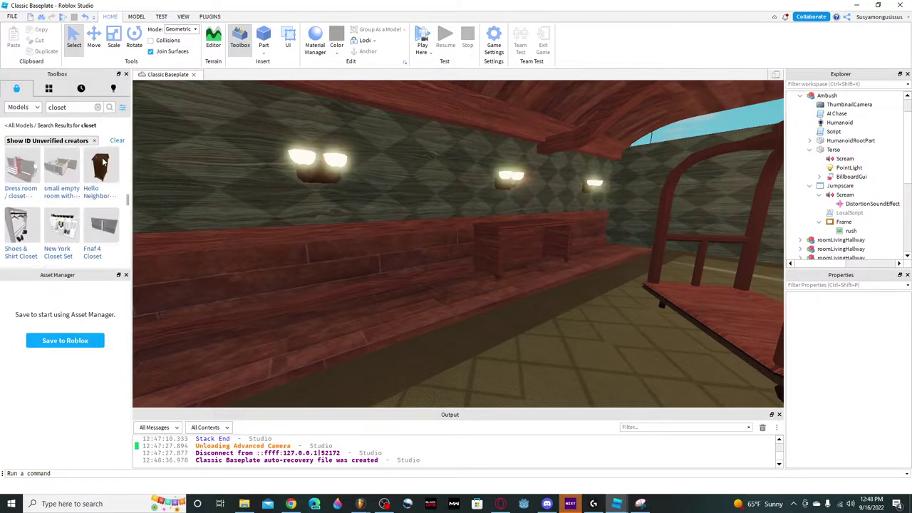
scroll(108, 161, down, 2)
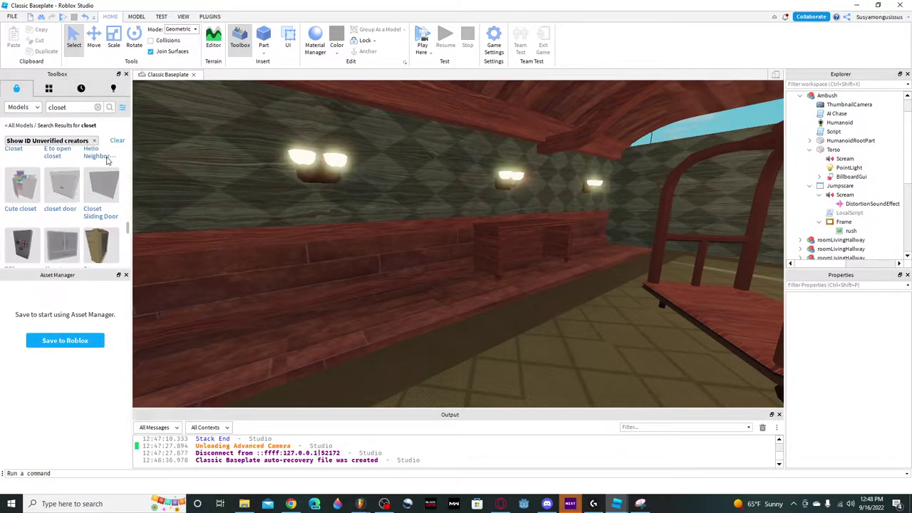
scroll(107, 164, down, 2)
scroll(106, 169, down, 2)
scroll(105, 169, down, 2)
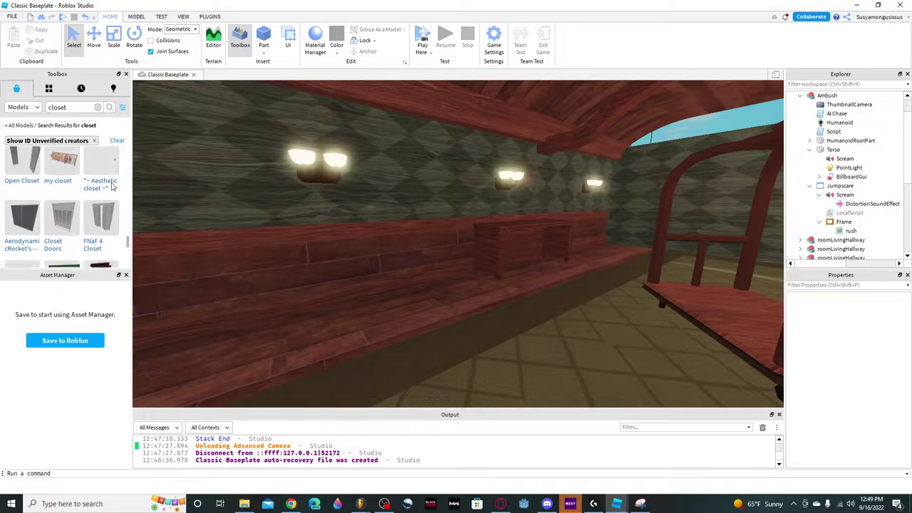
scroll(111, 182, down, 2)
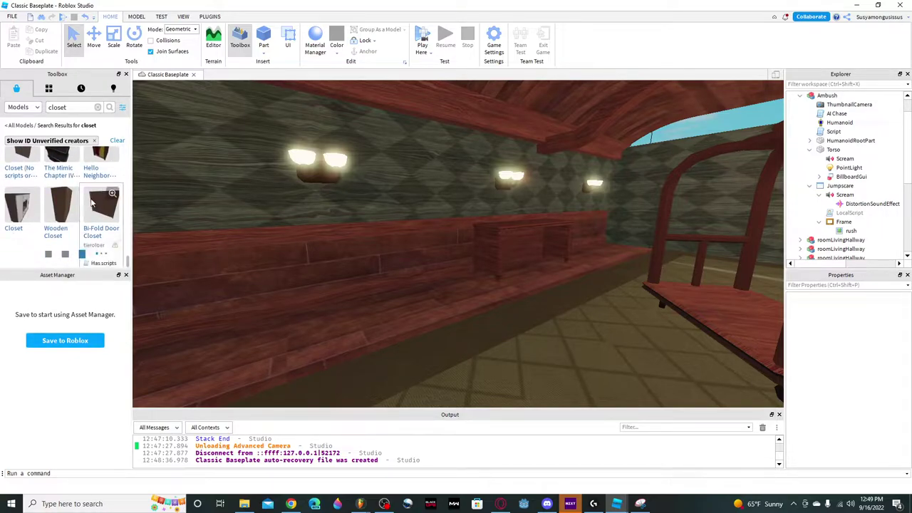
scroll(78, 208, down, 2)
scroll(78, 217, up, 1)
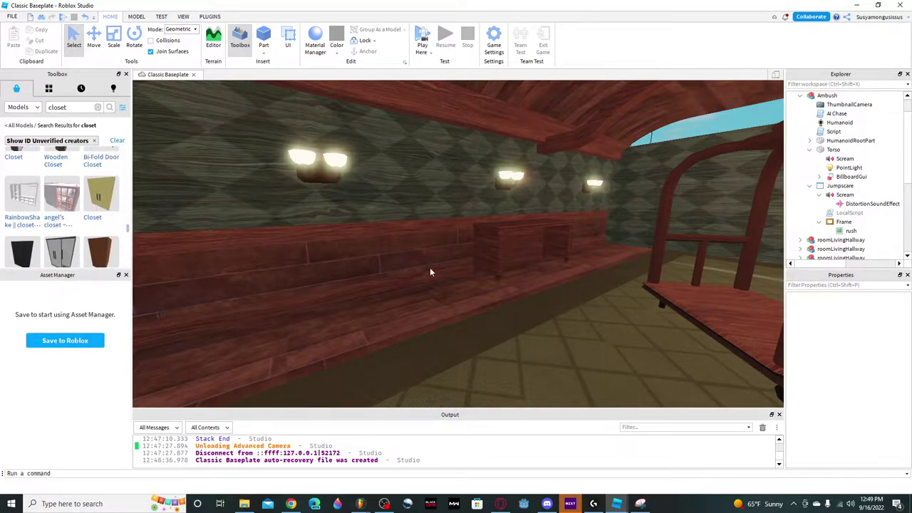
Step: Copy a Locker model from The Happy Home and switch back to Classic Baseplate
mouse_move(616, 503)
click(534, 446)
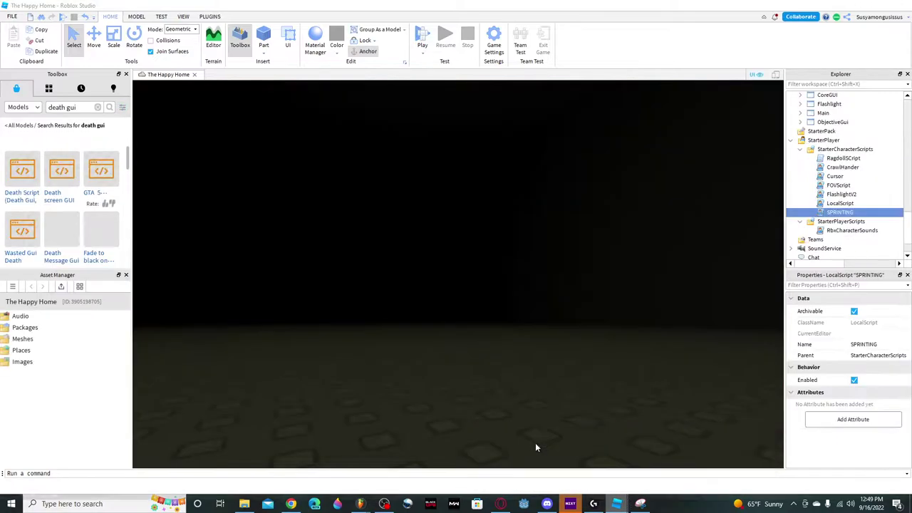
scroll(868, 194, up, 2)
scroll(868, 194, up, 3)
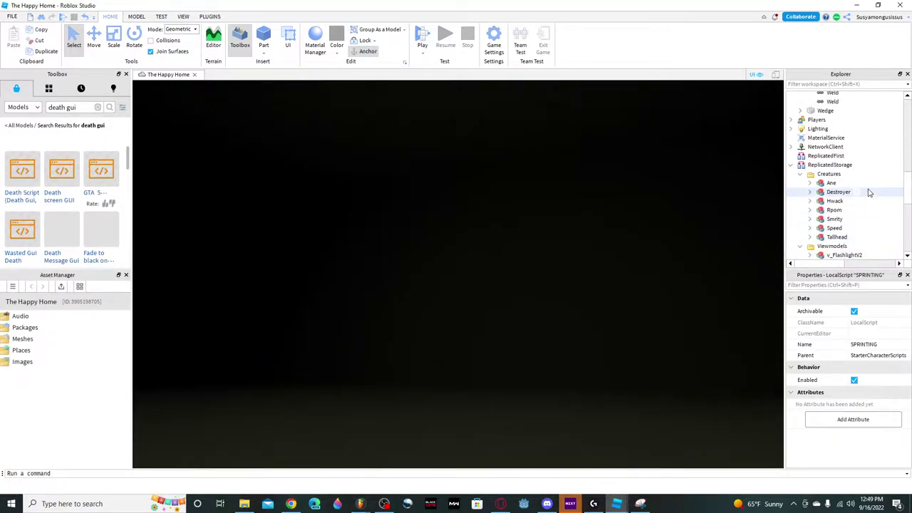
scroll(869, 192, up, 3)
scroll(872, 187, up, 3)
scroll(872, 188, up, 1)
scroll(873, 193, down, 5)
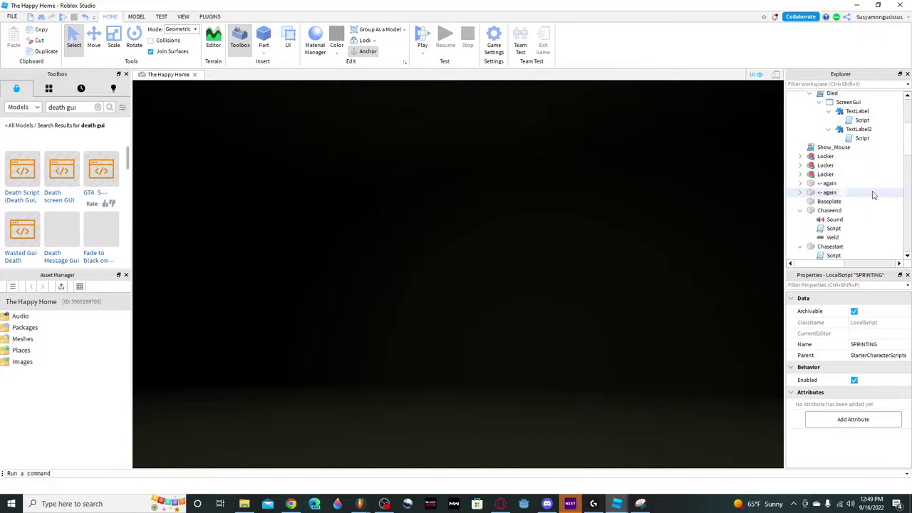
click(824, 166)
key(f)
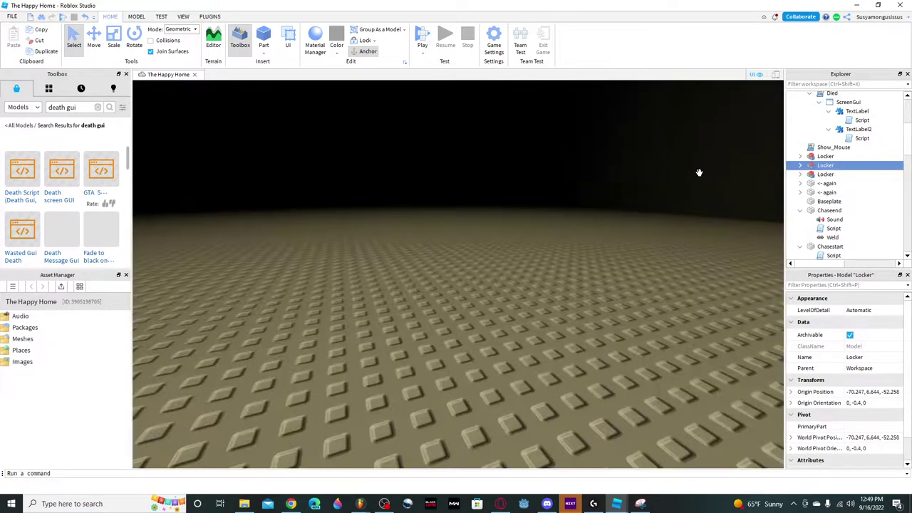
mouse_move(616, 504)
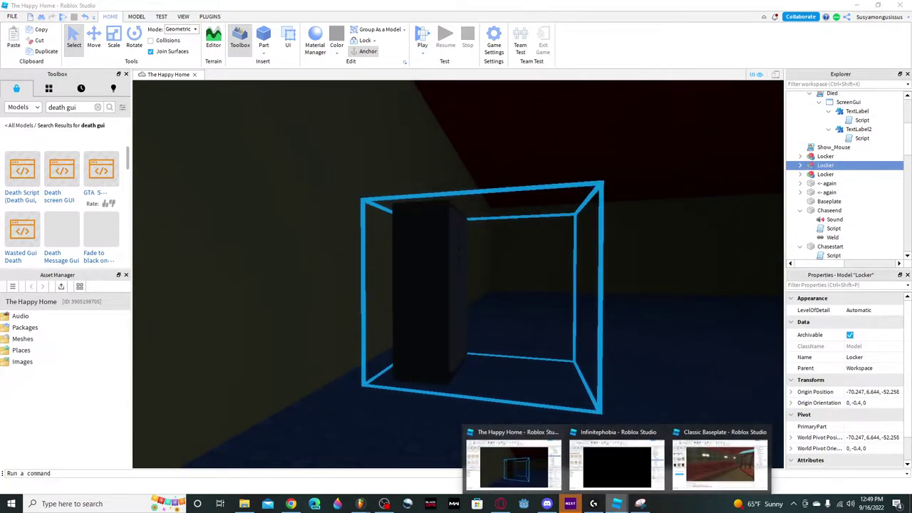
click(738, 451)
scroll(851, 233, up, 1)
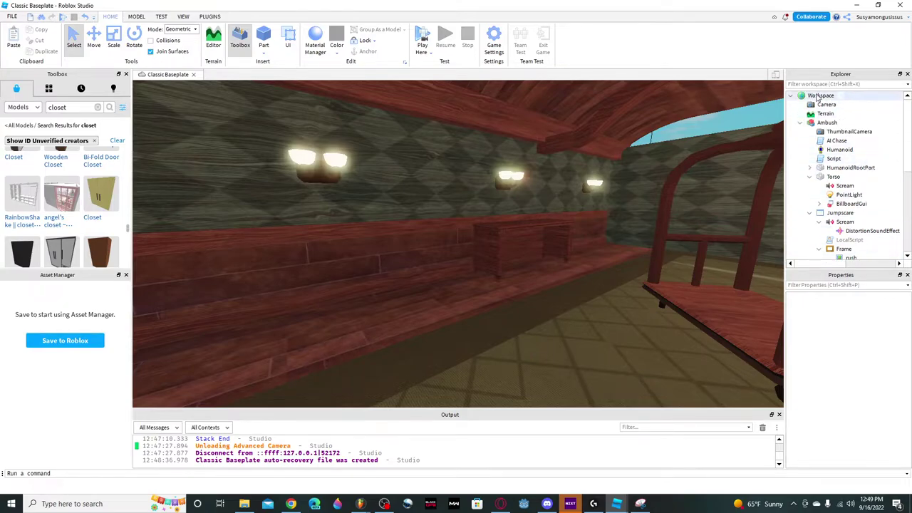
Step: Paste the Locker into Workspace and place it against the hallway dresser
right_click(819, 98)
click(805, 124)
key(f)
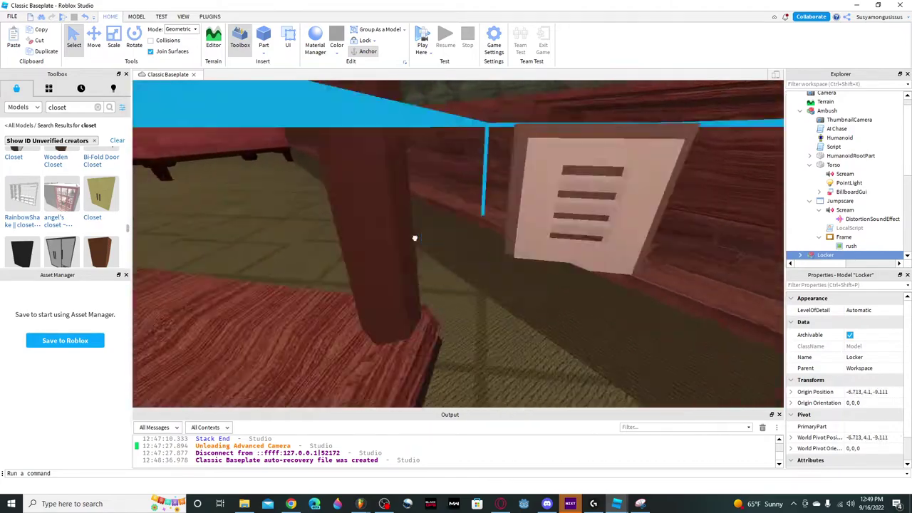
mouse_move(414, 237)
mouse_down()
mouse_move(369, 341)
mouse_move(422, 341)
mouse_up()
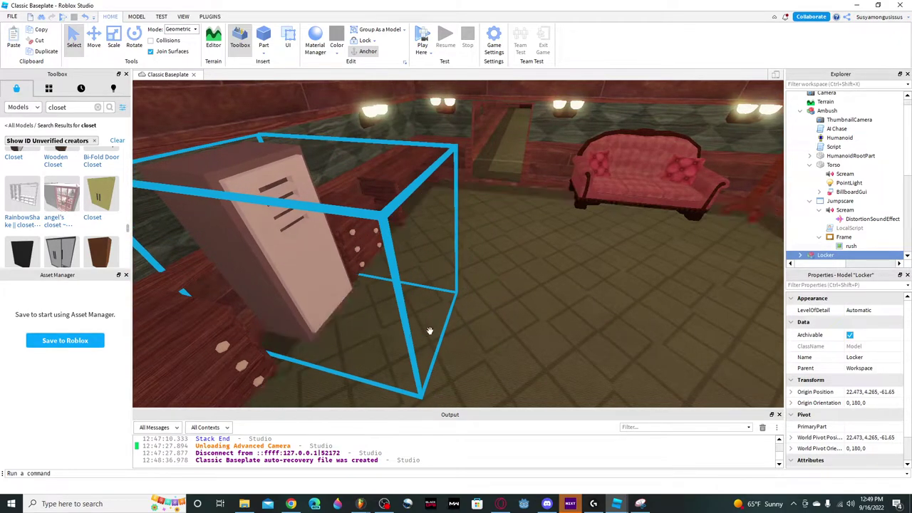
Step: Playtest the hallway across the wooden floor, stop, and relaunch the test
click(423, 36)
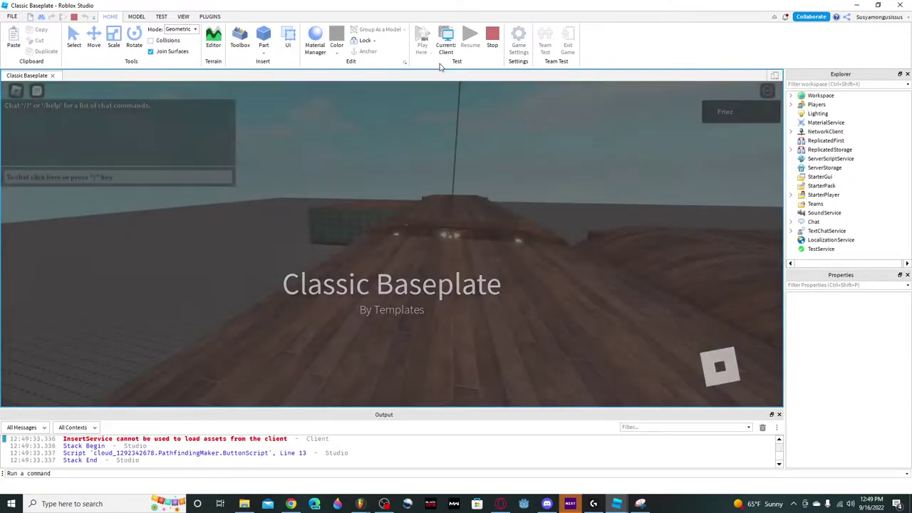
key(w)
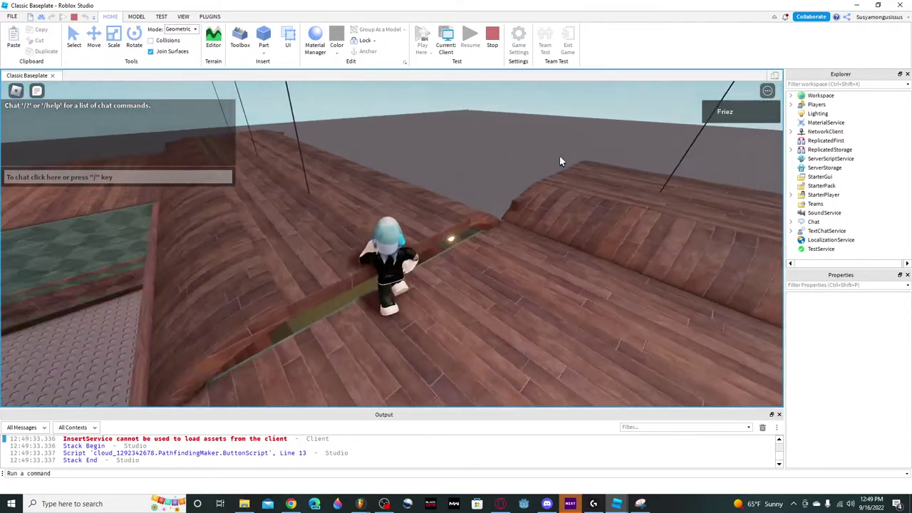
key(shift+F5)
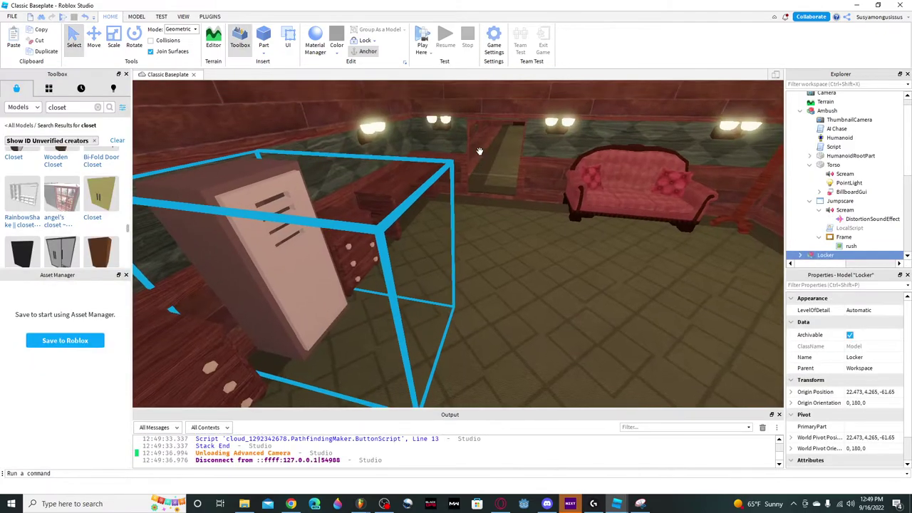
right_drag(480, 149, 488, 133)
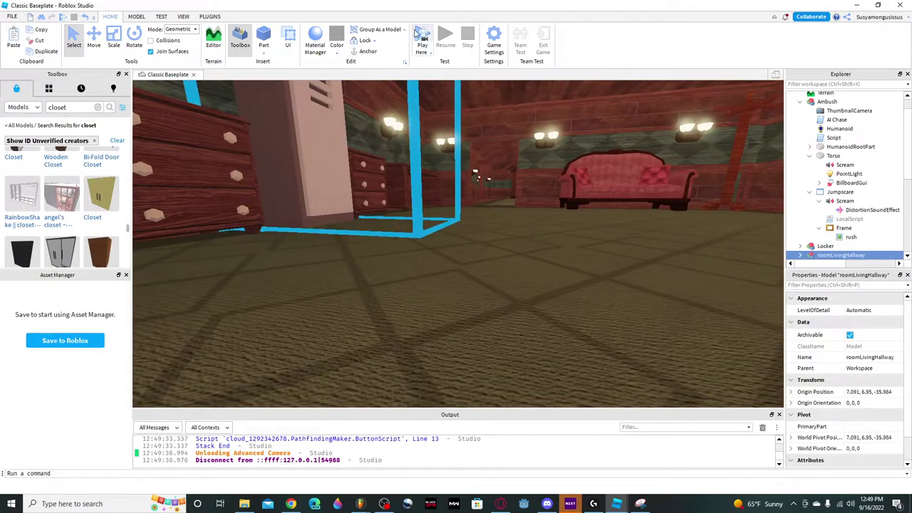
click(421, 36)
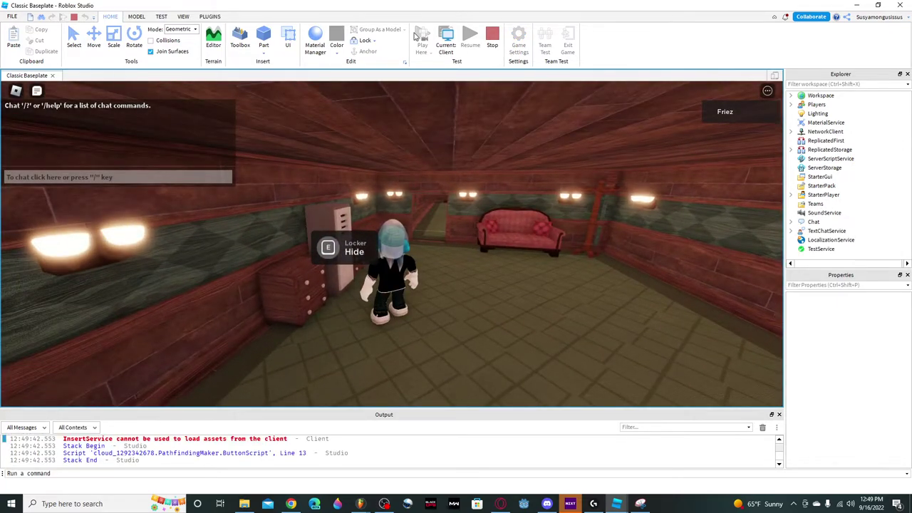
Step: Walk to the Locker, hide inside it, then stop the test and bring OBS forward
key(w)
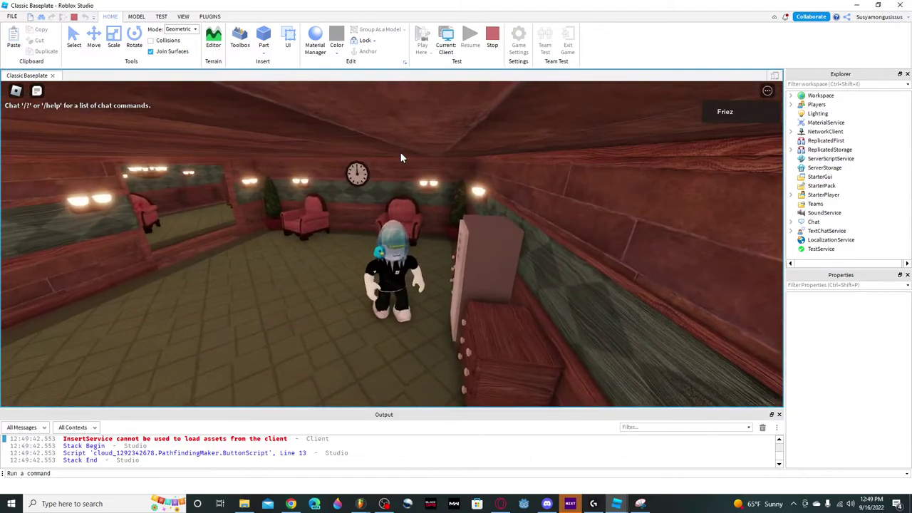
key(d)
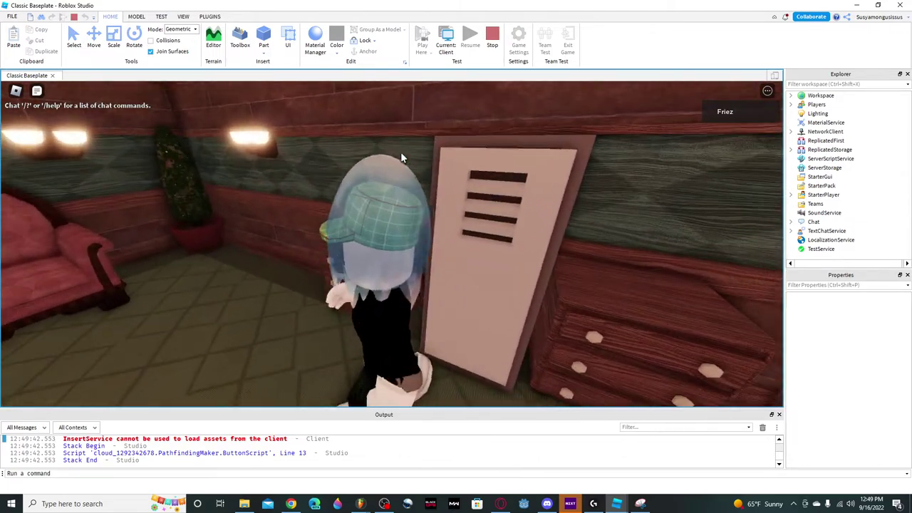
key(s)
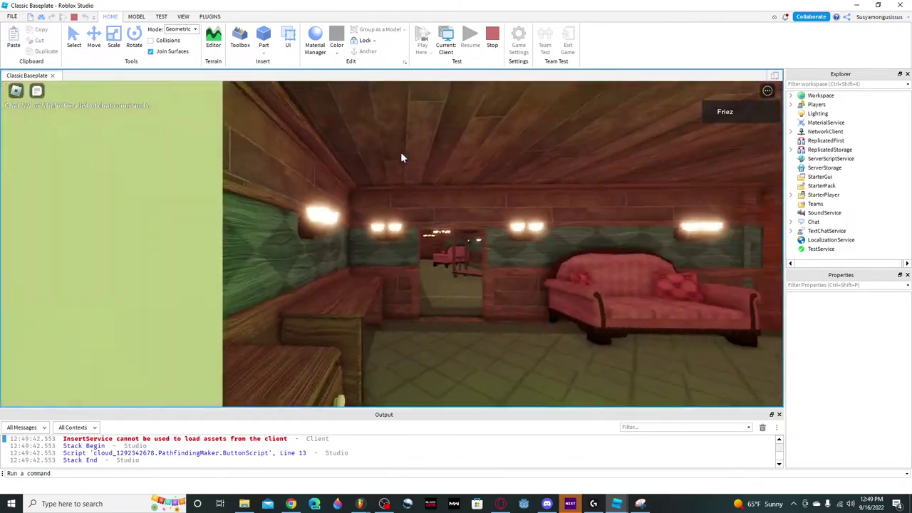
key(e)
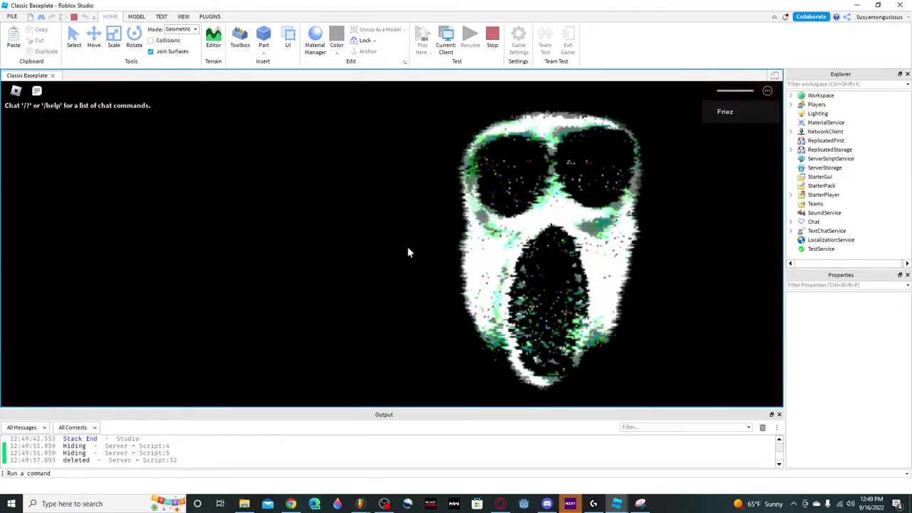
click(492, 39)
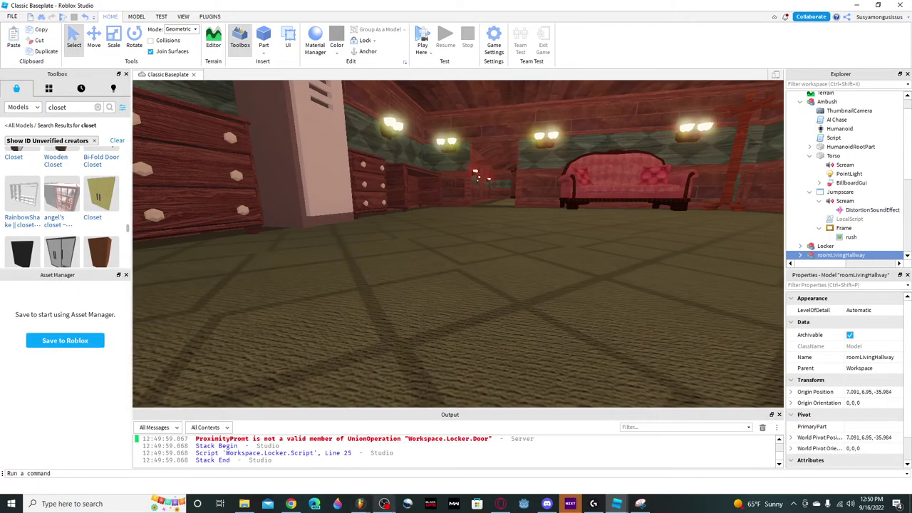
click(384, 504)
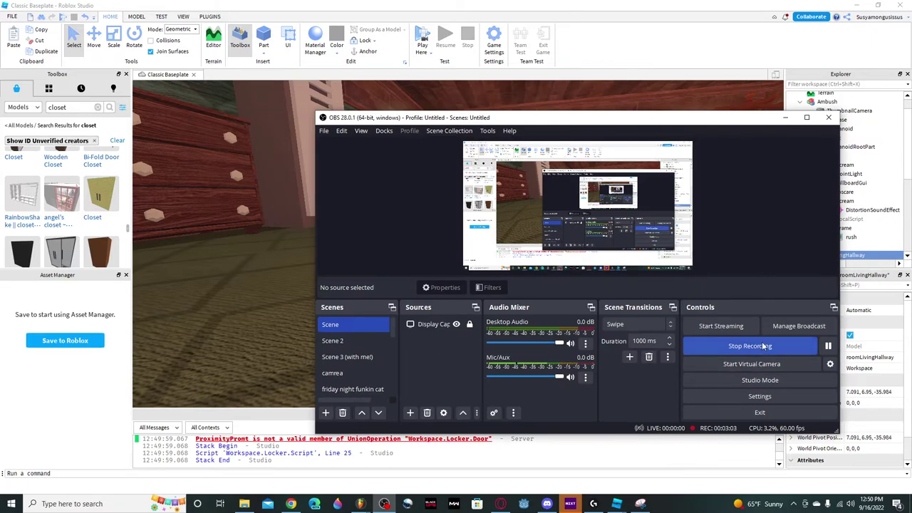